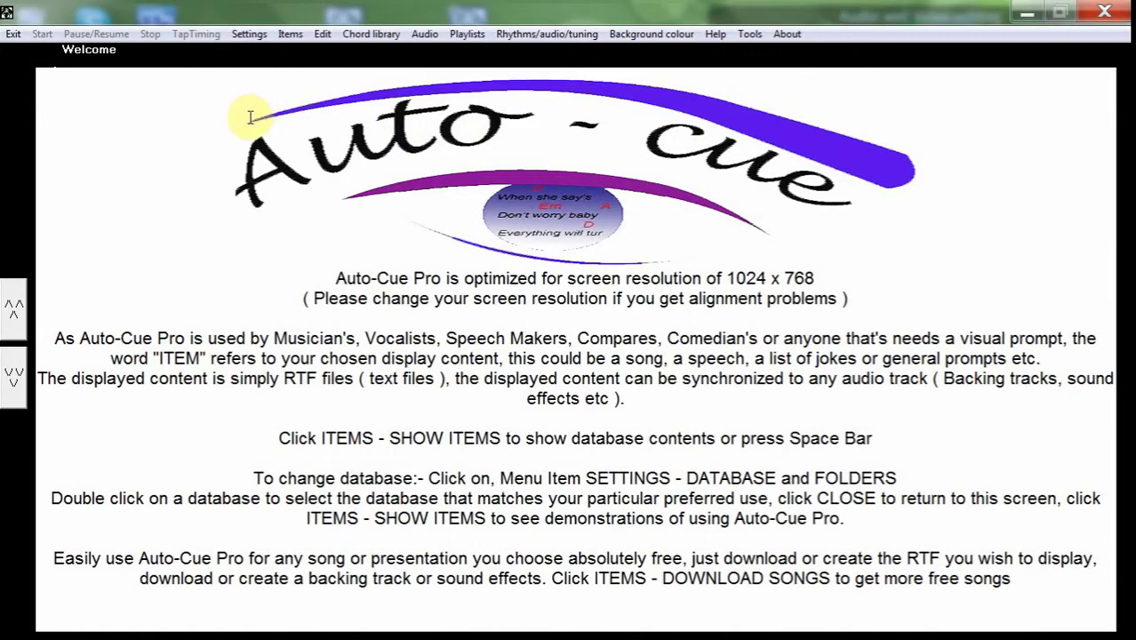
Select My database.mdb in Database and Folders settings as the current database, then close settings.
{"action": "left_click", "coordinate": [247, 35]}
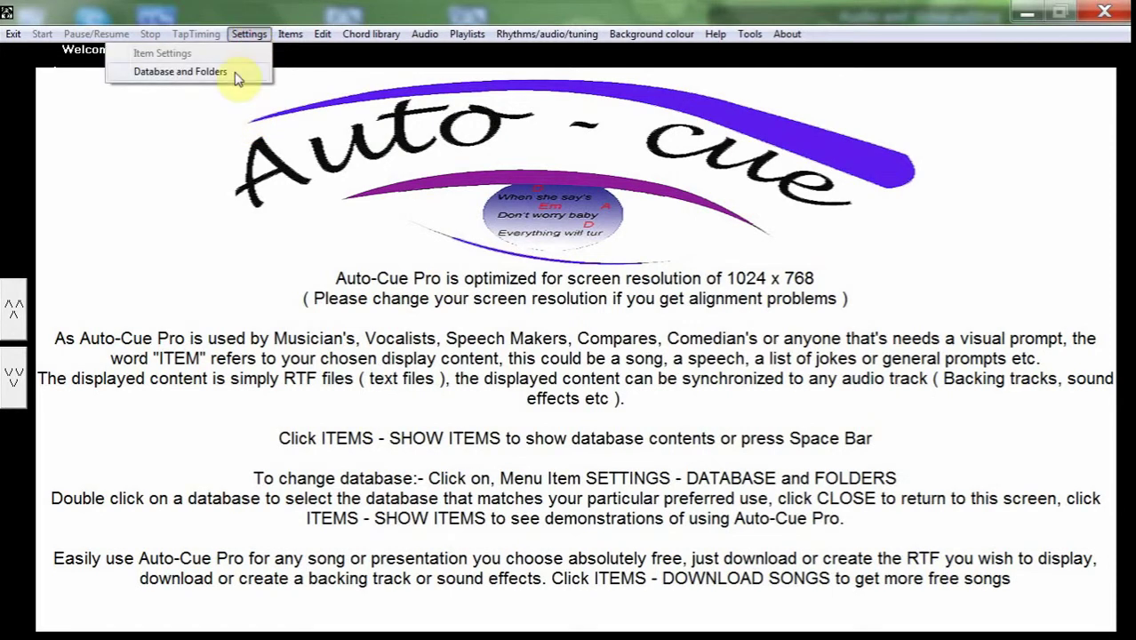
{"action": "left_click", "coordinate": [181, 71]}
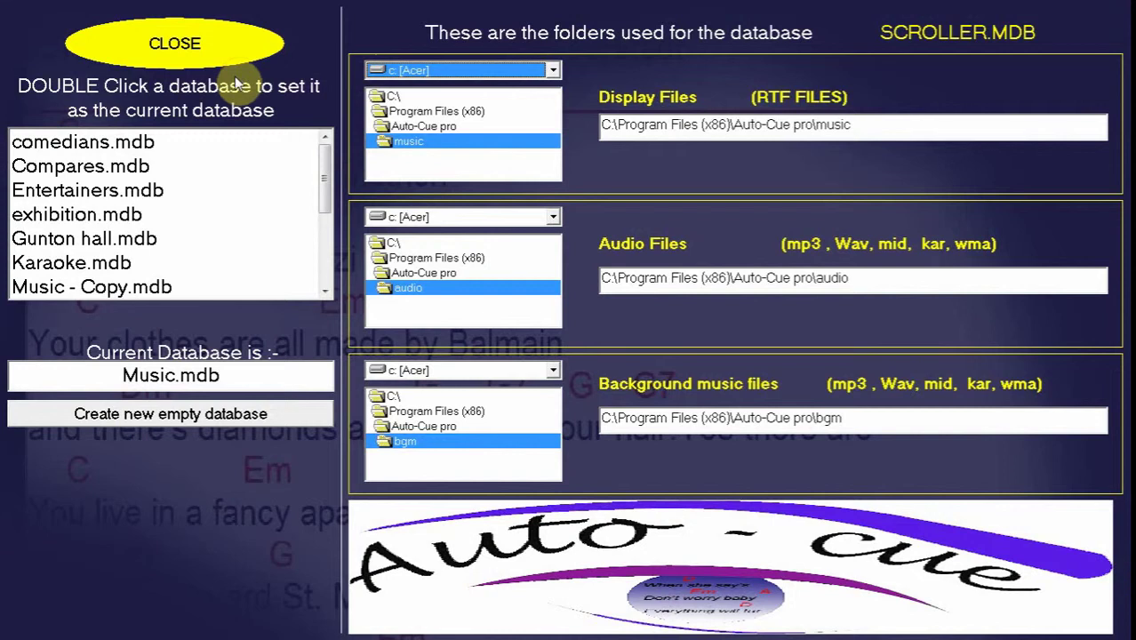
{"action": "left_click", "coordinate": [325, 291]}
{"action": "left_click", "coordinate": [324, 291]}
{"action": "left_click", "coordinate": [325, 290]}
{"action": "left_click", "coordinate": [324, 290]}
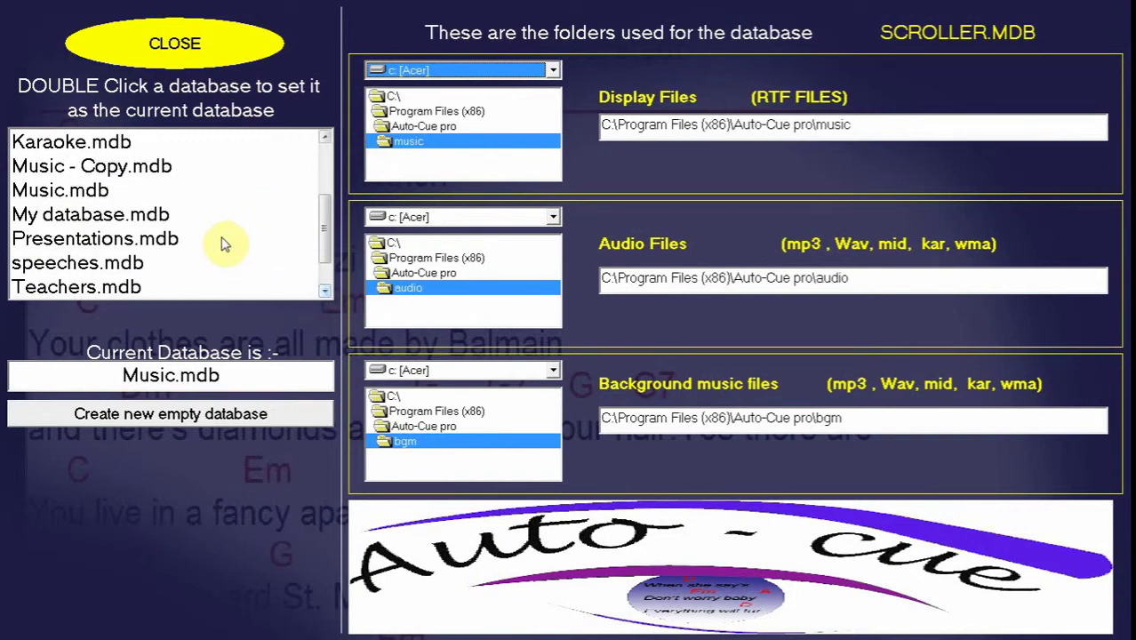
{"action": "double_click", "coordinate": [164, 215]}
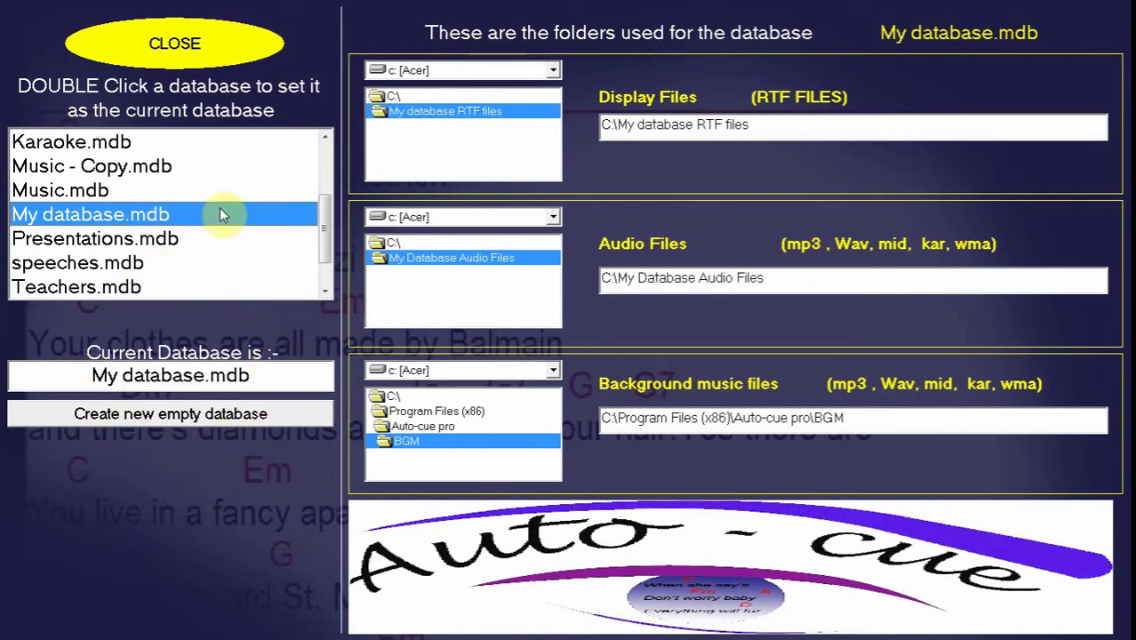
{"action": "left_click", "coordinate": [178, 45]}
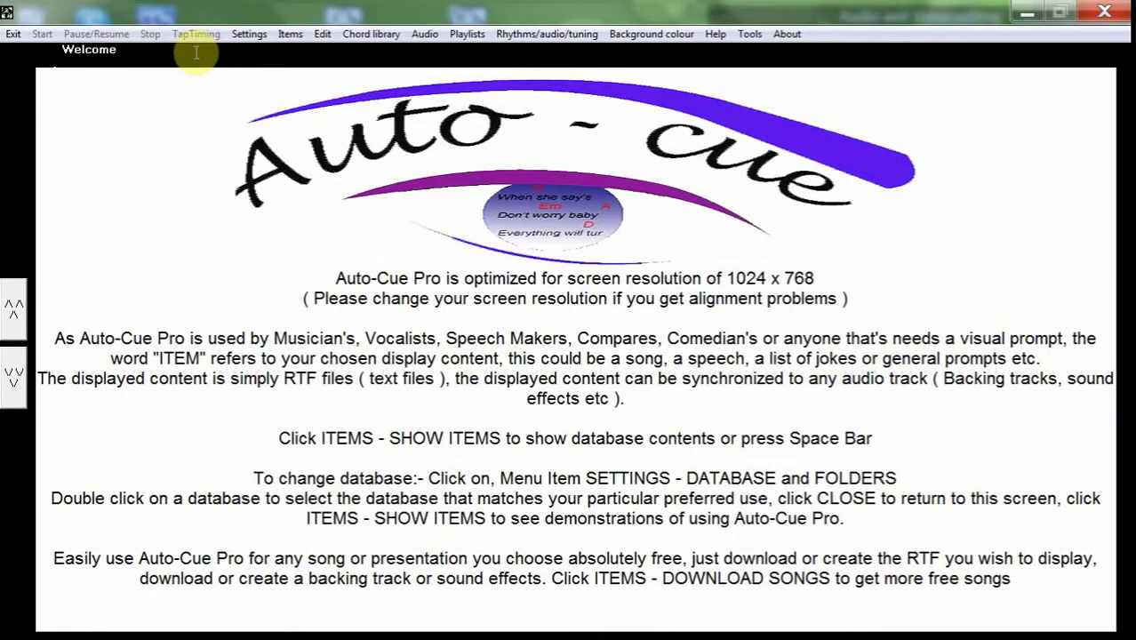
Open Edit Database for My database and begin a blank new record.
{"action": "left_click", "coordinate": [286, 35]}
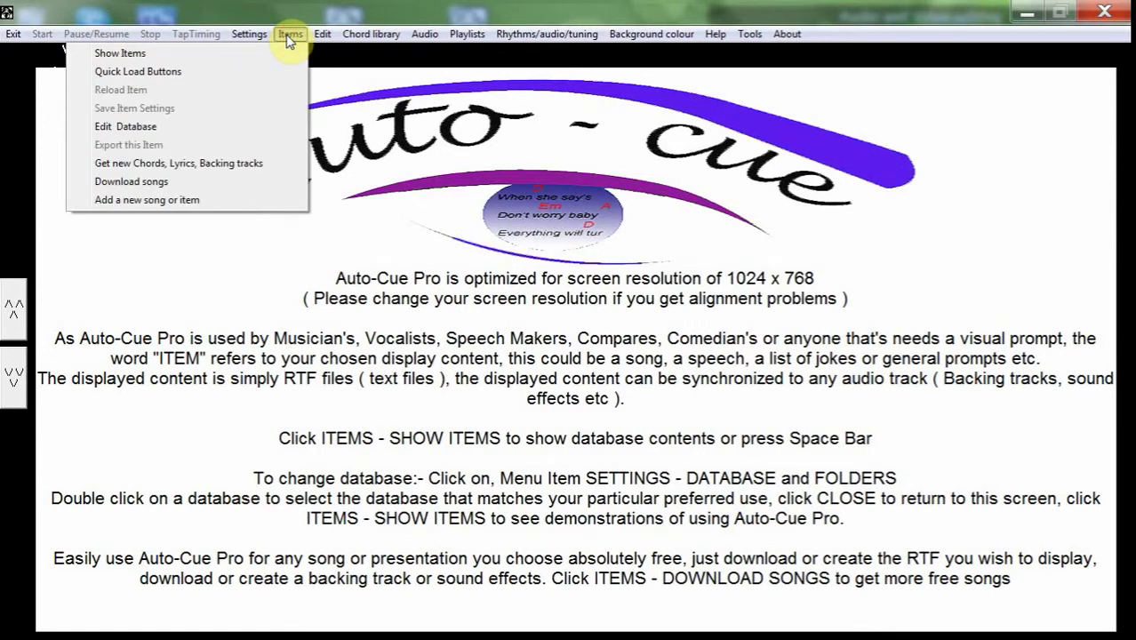
{"action": "left_click", "coordinate": [258, 126]}
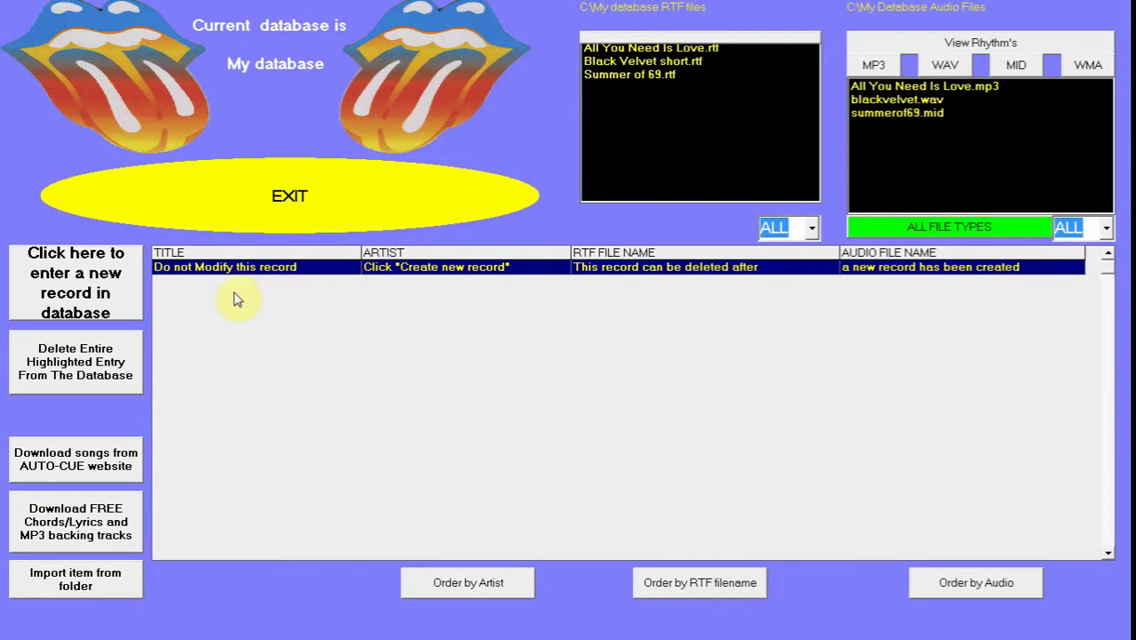
{"action": "left_click", "coordinate": [80, 293]}
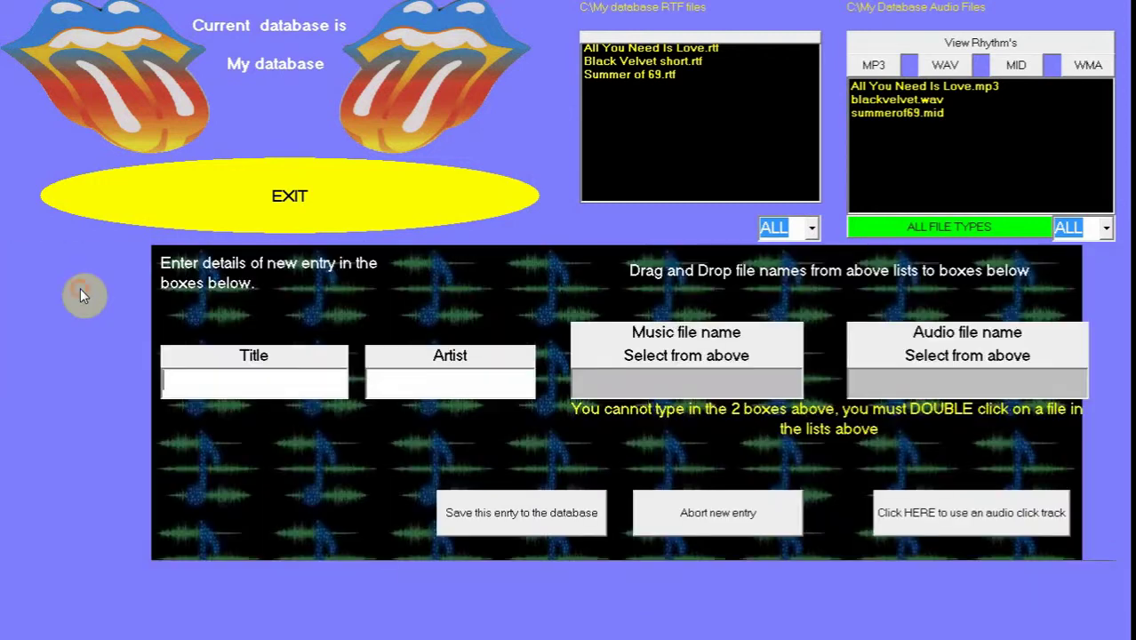
Enter title 'Summer of 69', artist Bryan Adams, and attach Summer of 69.rtf and summerof69.mid.
{"action": "left_click", "coordinate": [178, 381]}
{"action": "type", "text": "Summer of 69"}
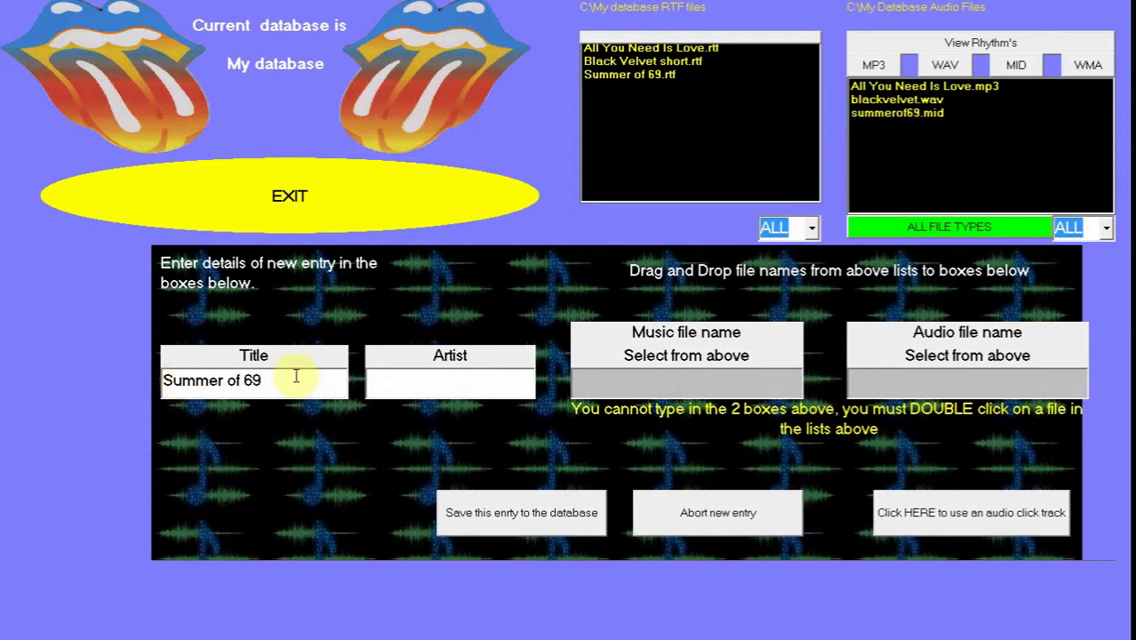
{"action": "left_click", "coordinate": [414, 378]}
{"action": "type", "text": "B"}
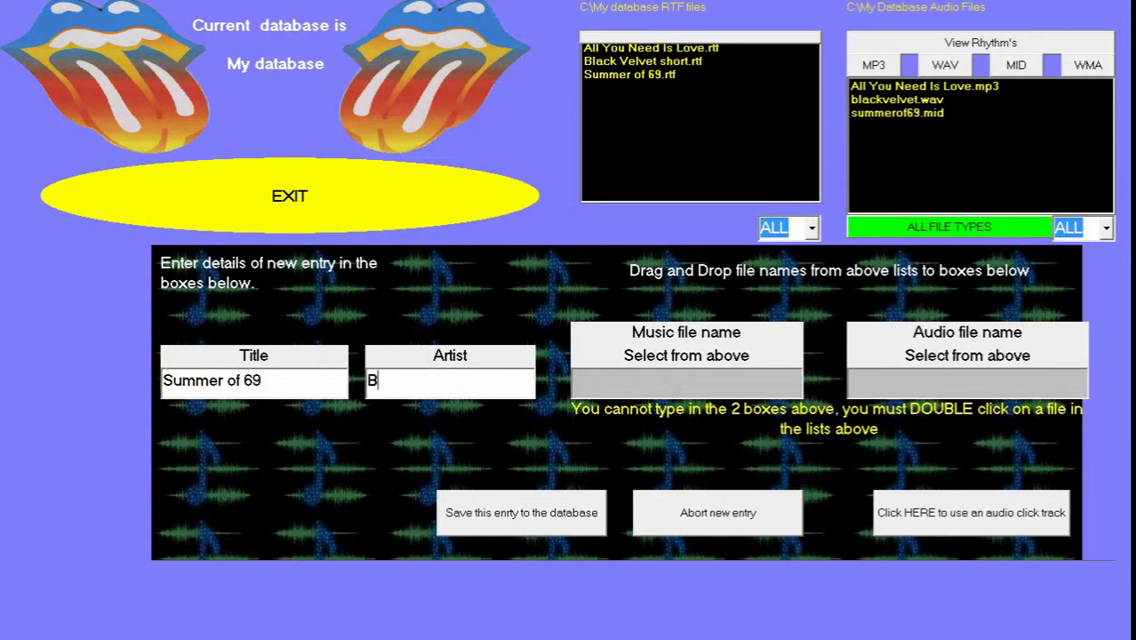
{"action": "type", "text": "ryan Adams"}
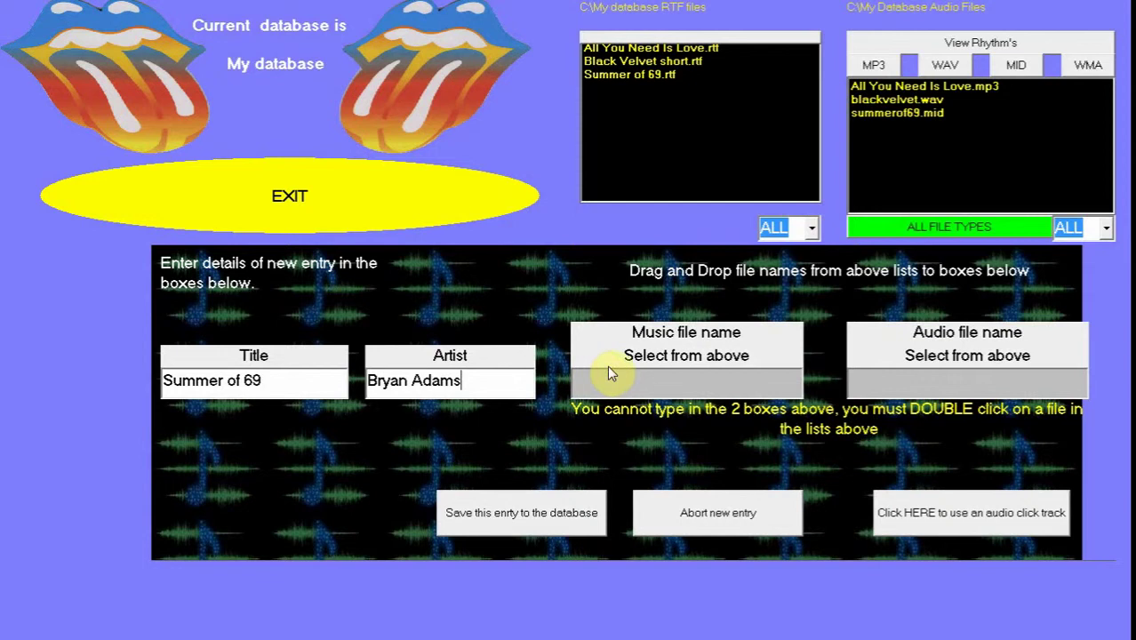
{"action": "double_click", "coordinate": [601, 74]}
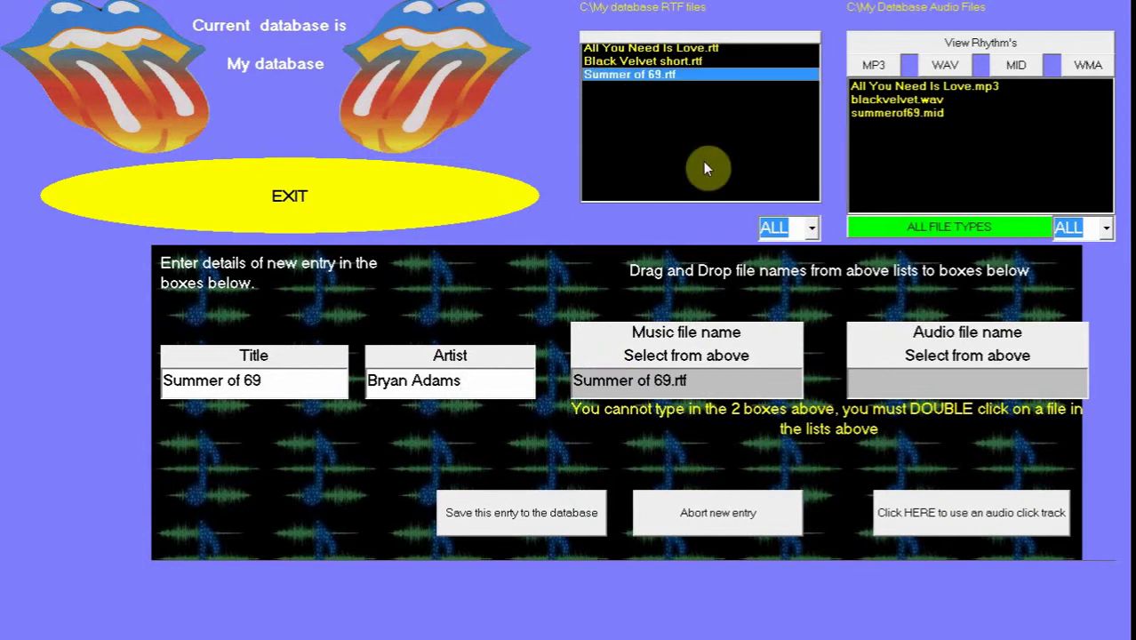
{"action": "double_click", "coordinate": [888, 113]}
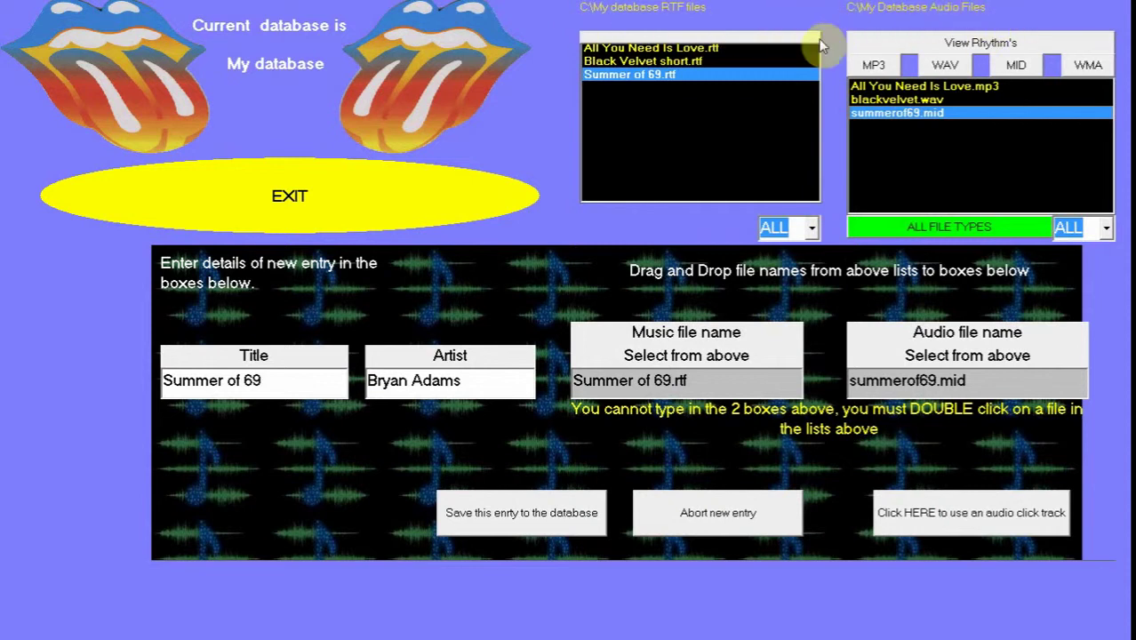
Save the Summer of 69 entry, delete the 'Do not Modify' placeholder record, and exit the editor.
{"action": "left_click", "coordinate": [538, 515]}
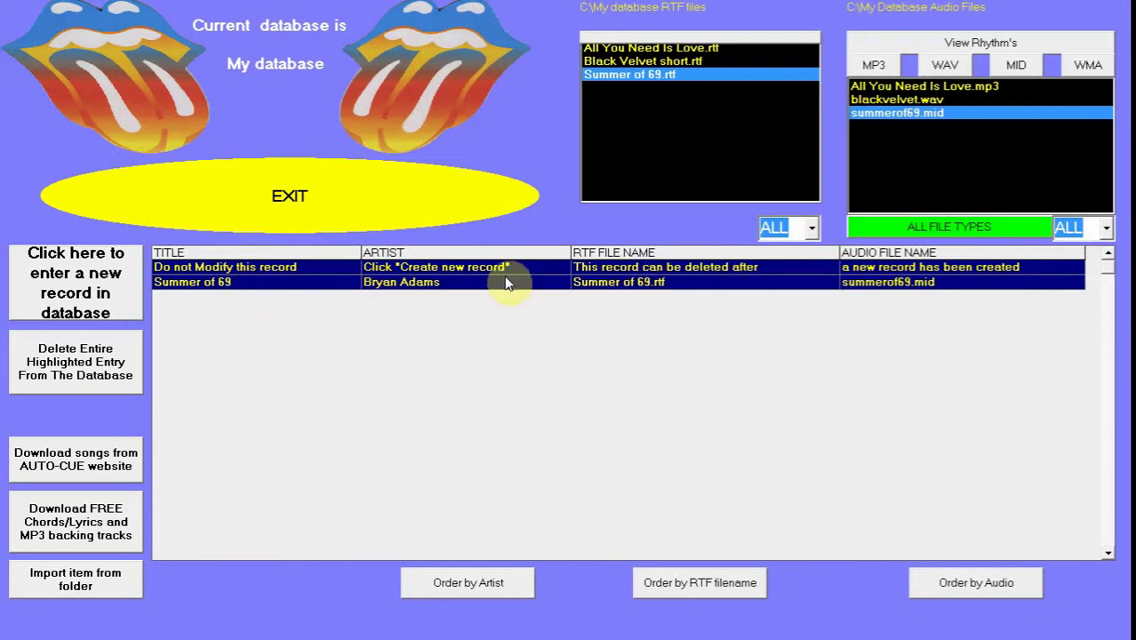
{"action": "left_click", "coordinate": [337, 266]}
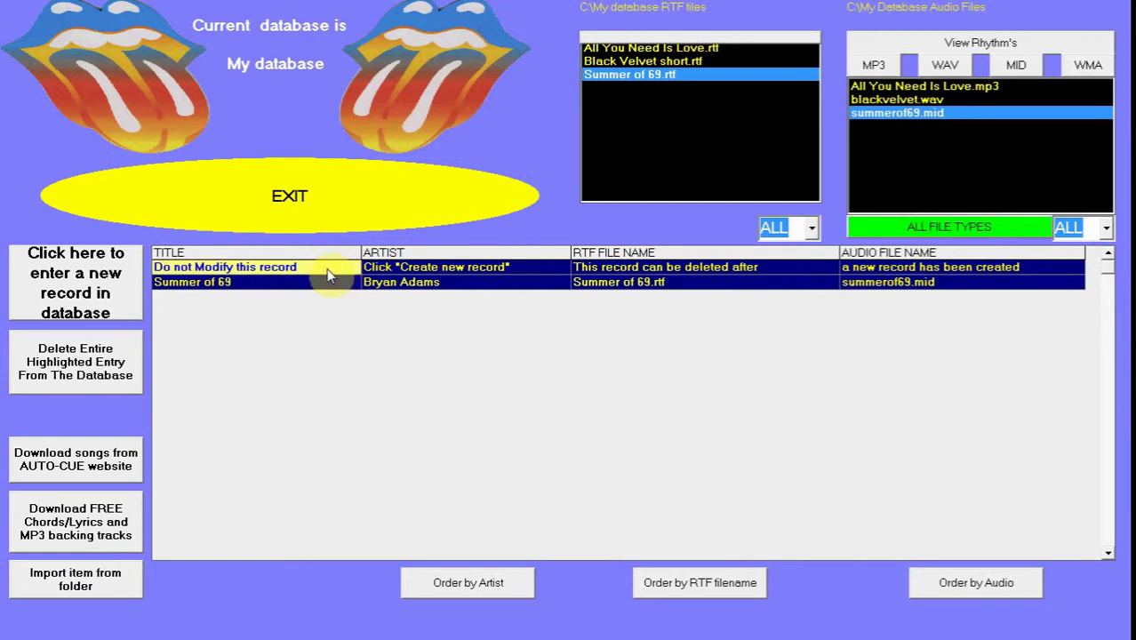
{"action": "left_click", "coordinate": [80, 376]}
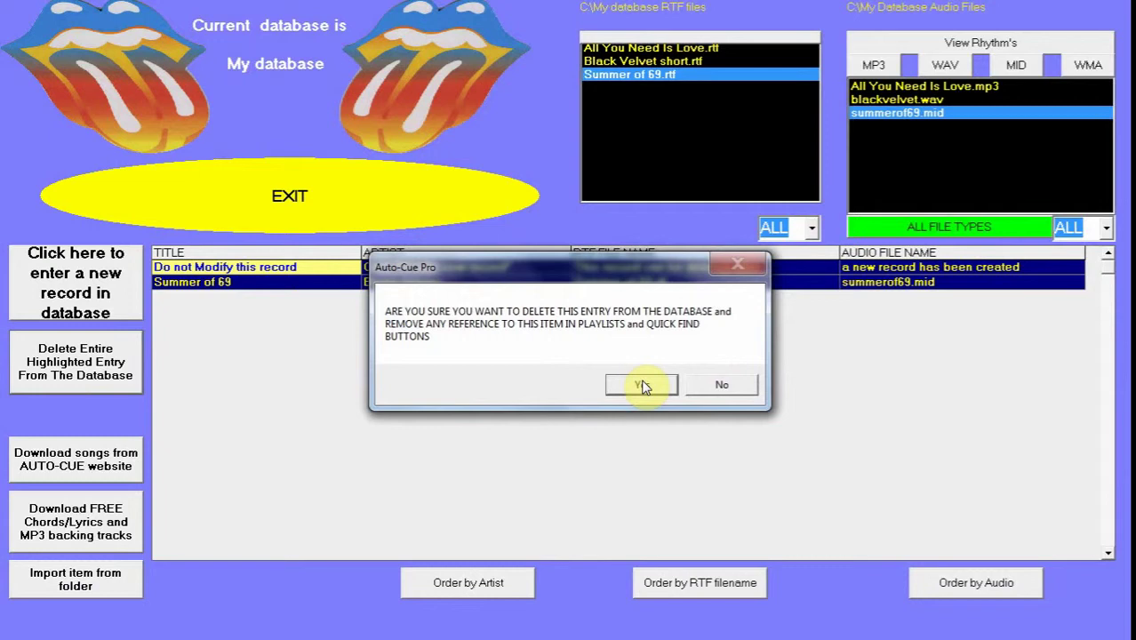
{"action": "left_click", "coordinate": [642, 384]}
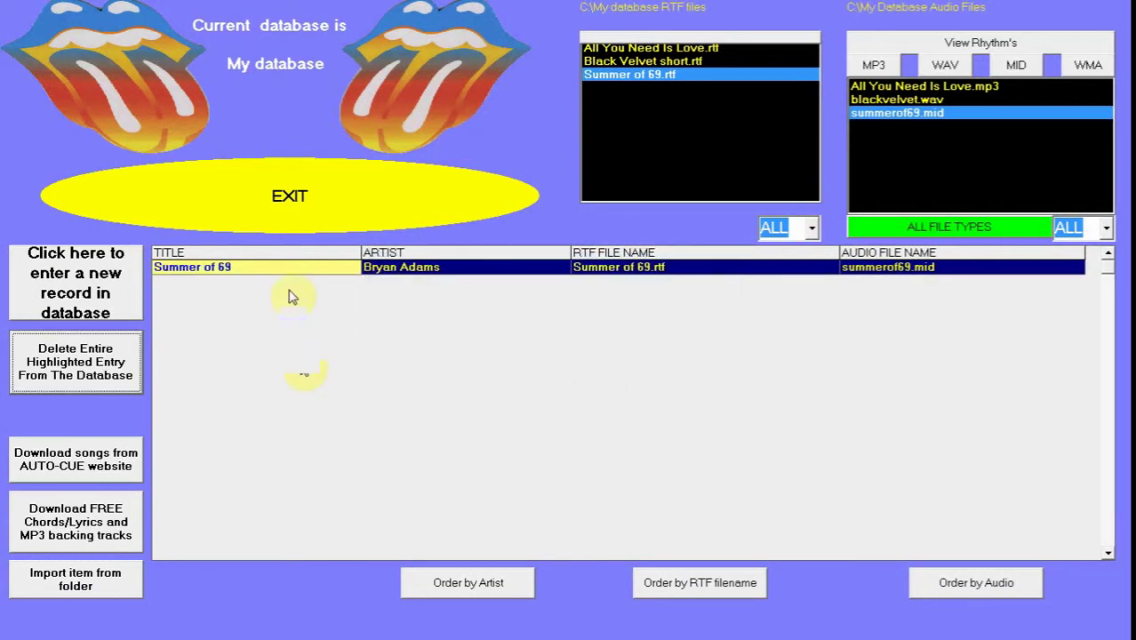
{"action": "left_click", "coordinate": [289, 199]}
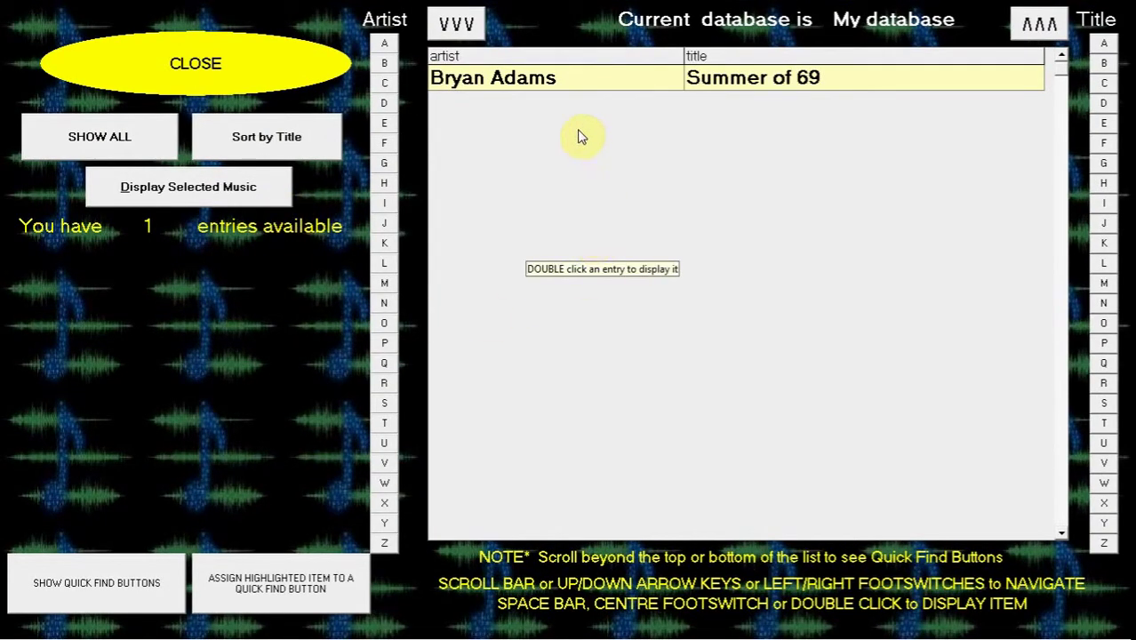
Open the Bryan Adams Summer of 69 entry as a CHORDS and LYRICS file.
{"action": "double_click", "coordinate": [550, 84]}
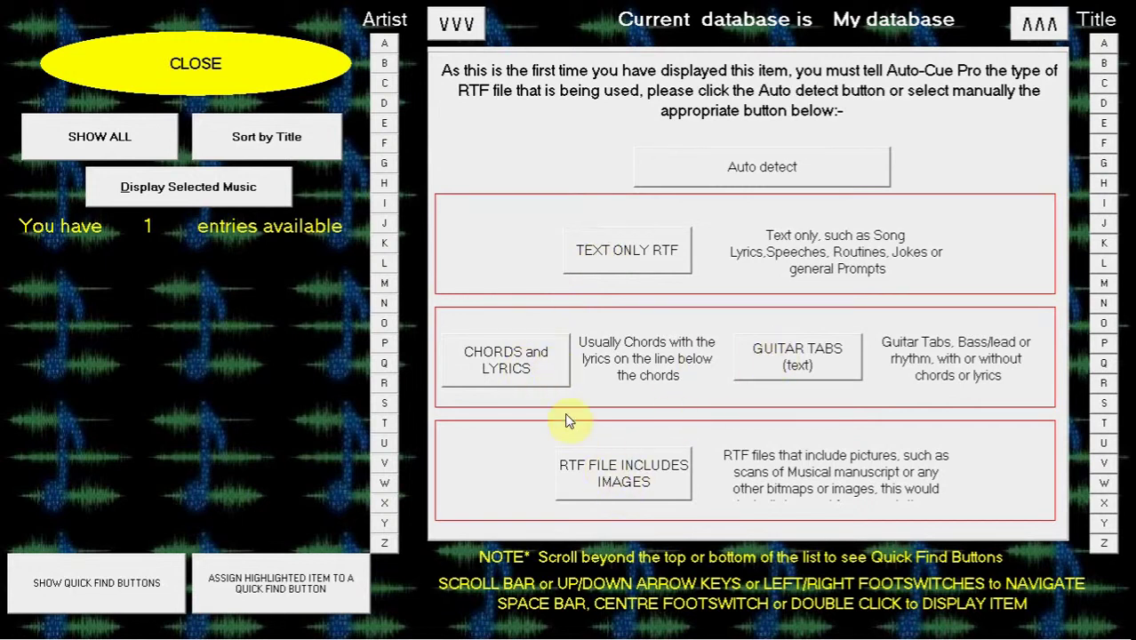
{"action": "left_click", "coordinate": [527, 367]}
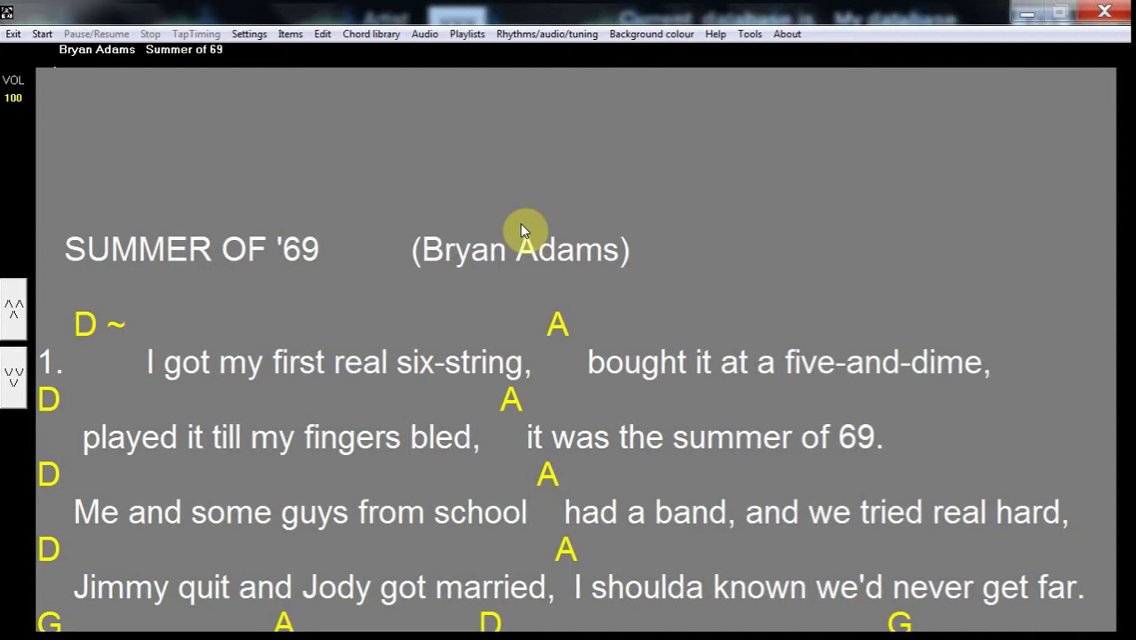
Start Summer of 69 scrolling its chords and lyrics, then stop it partway.
{"action": "left_click", "coordinate": [42, 38]}
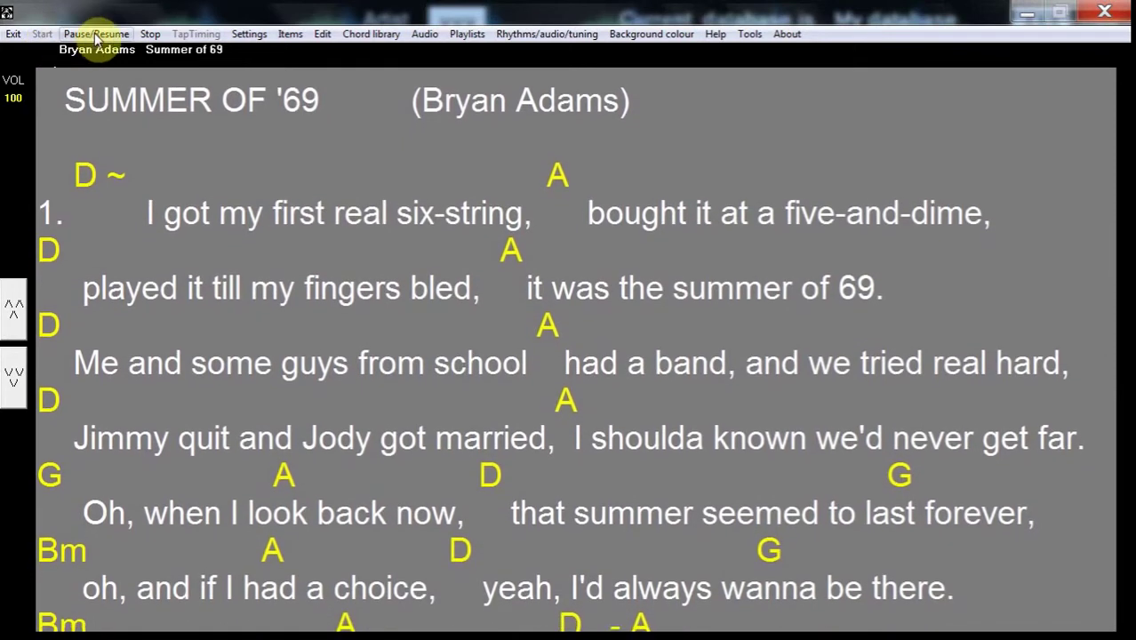
{"action": "left_click", "coordinate": [157, 37]}
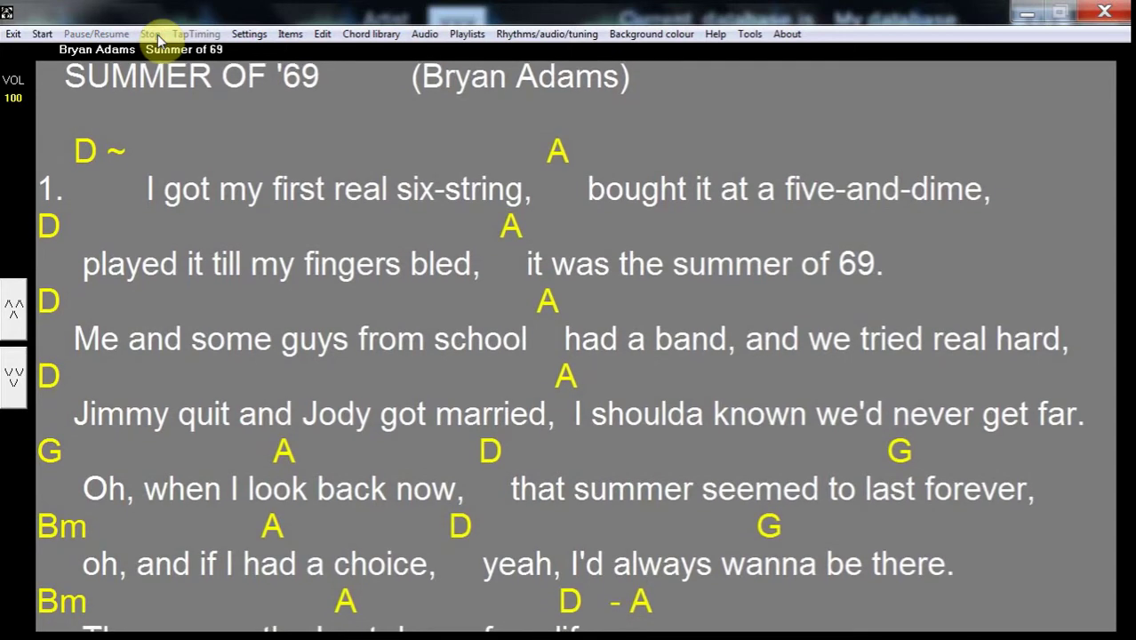
{"action": "left_click", "coordinate": [250, 36]}
Save Summer of 69's item settings, then start and stop its scrolling playback again.
{"action": "left_click", "coordinate": [247, 52]}
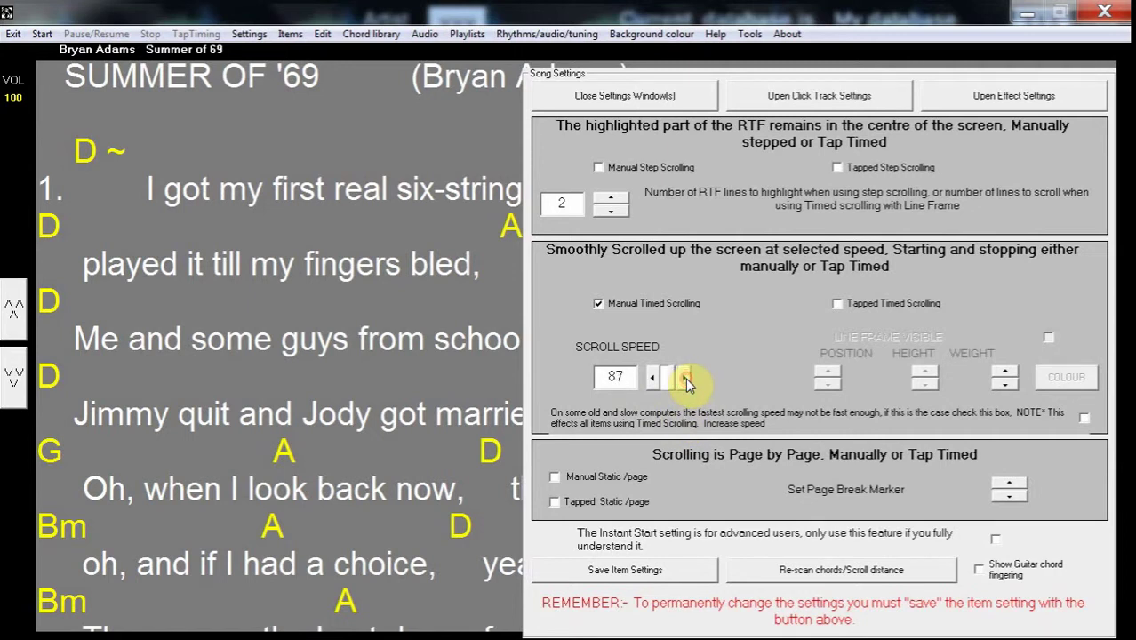
{"action": "left_click", "coordinate": [619, 572]}
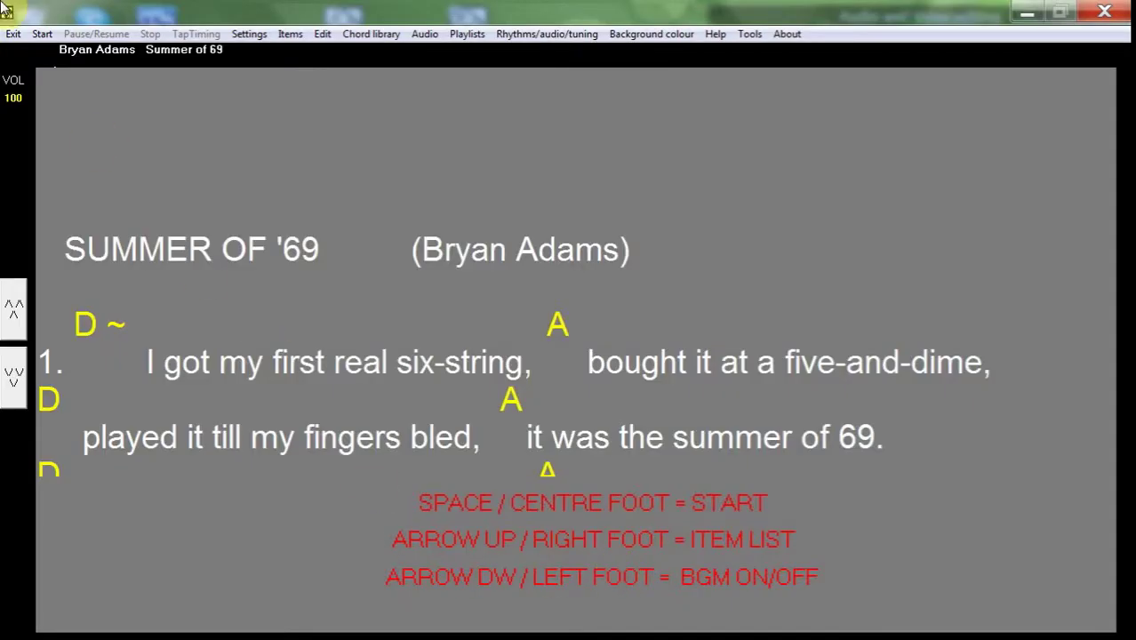
{"action": "left_click", "coordinate": [42, 34]}
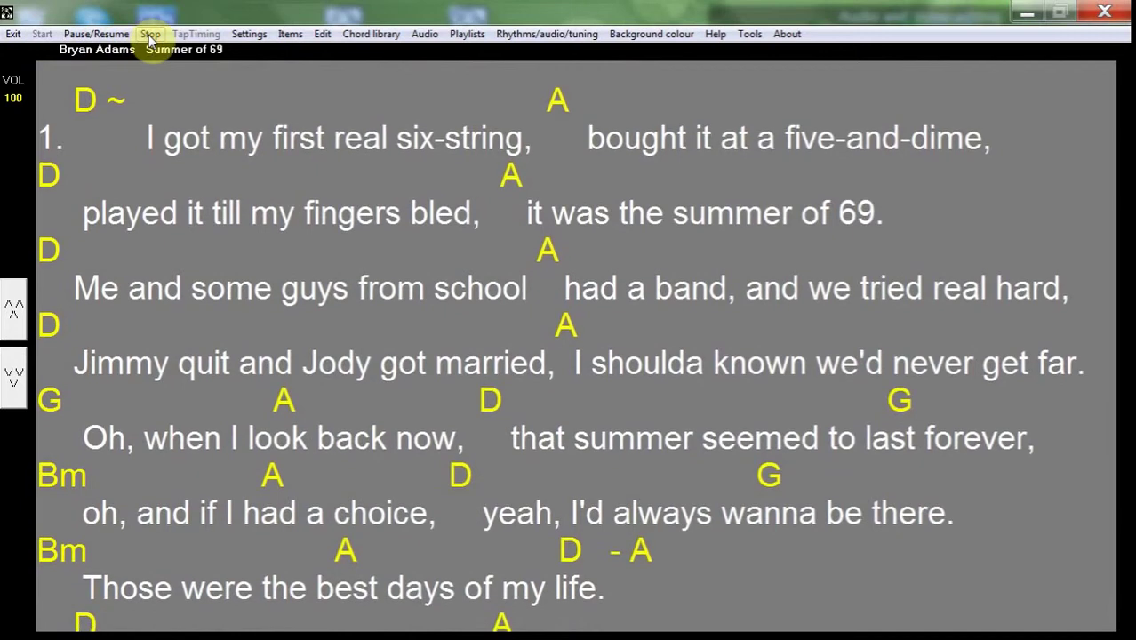
{"action": "left_click", "coordinate": [149, 35]}
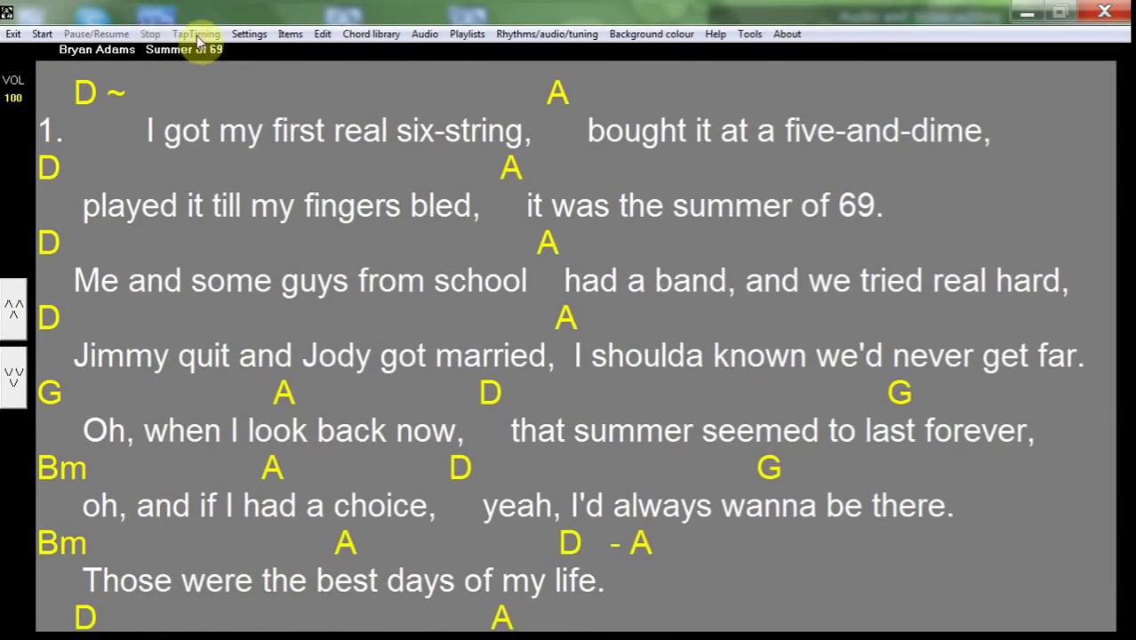
{"action": "left_click", "coordinate": [292, 35]}
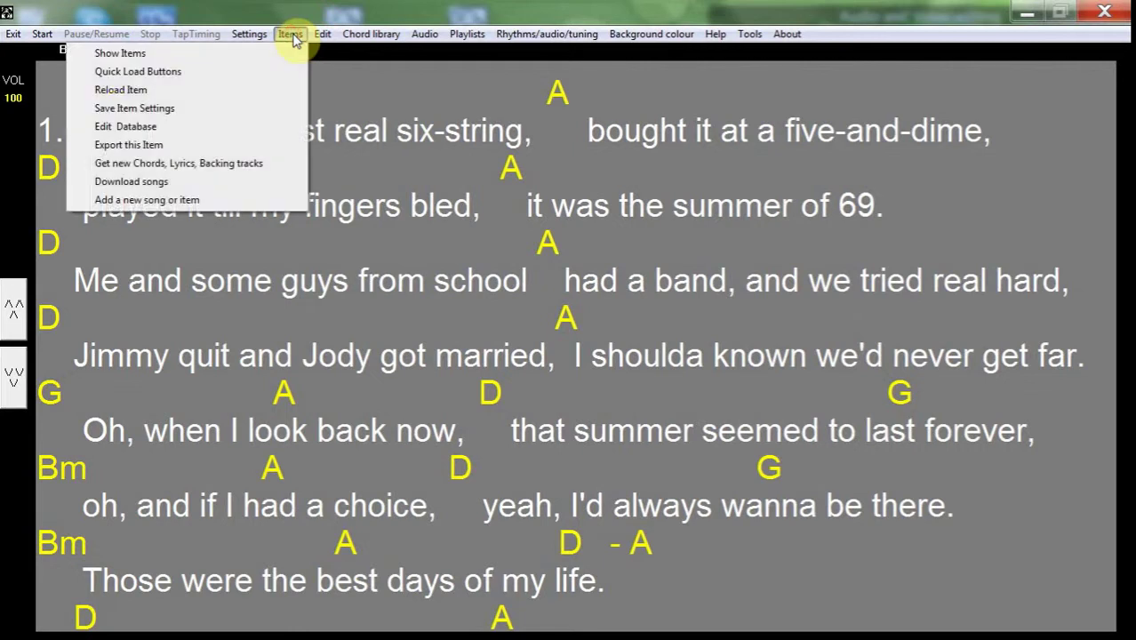
Add song 'All you need is love' by Beatles with All You Need Is Love.rtf and .mp3.
{"action": "left_click", "coordinate": [261, 203]}
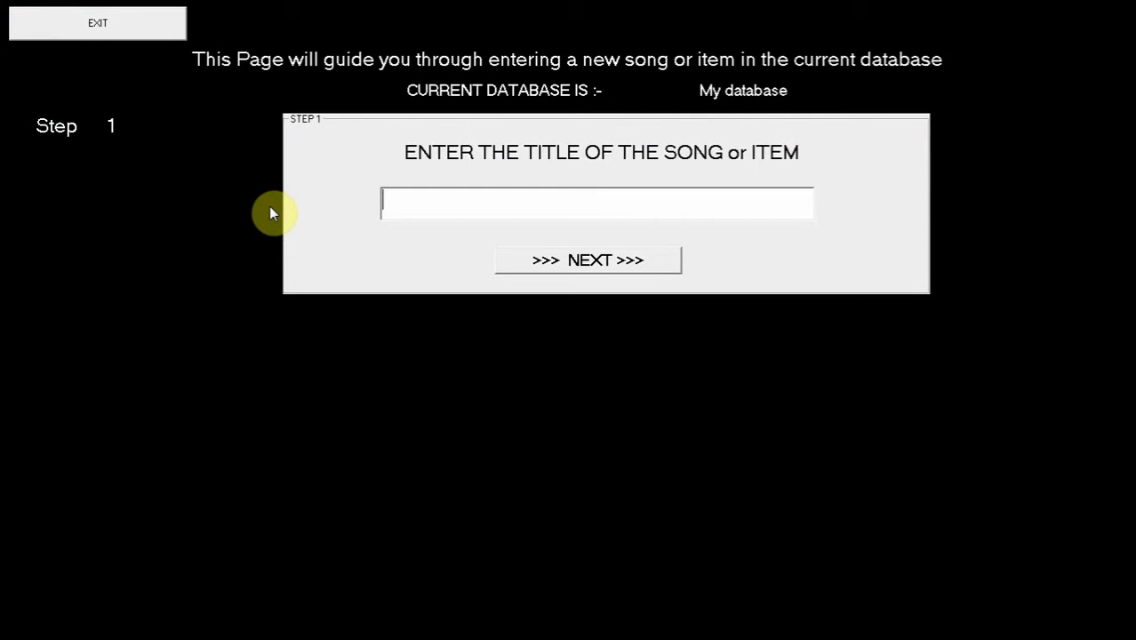
{"action": "type", "text": "Al;"}
{"action": "type", "text": "l you need is love"}
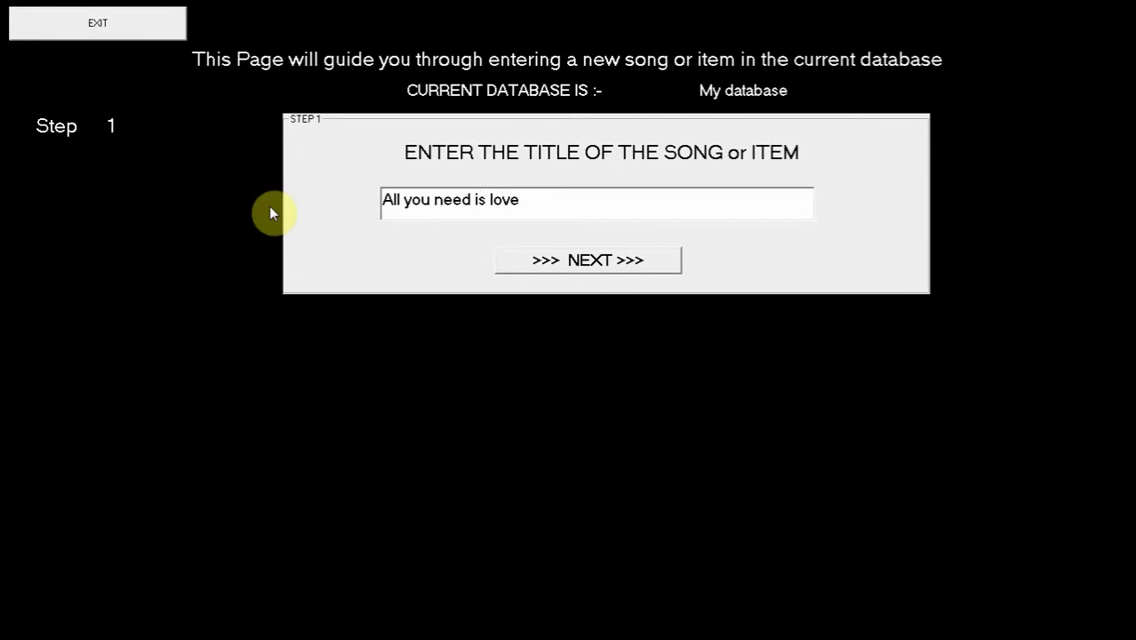
{"action": "left_click", "coordinate": [616, 261]}
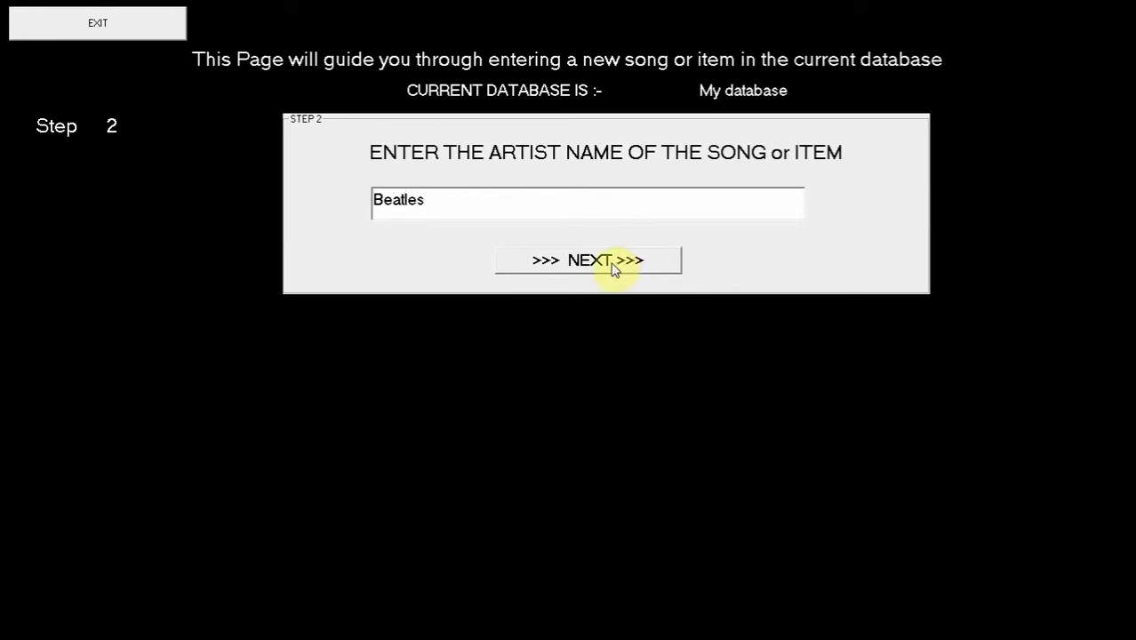
{"action": "left_click", "coordinate": [614, 262]}
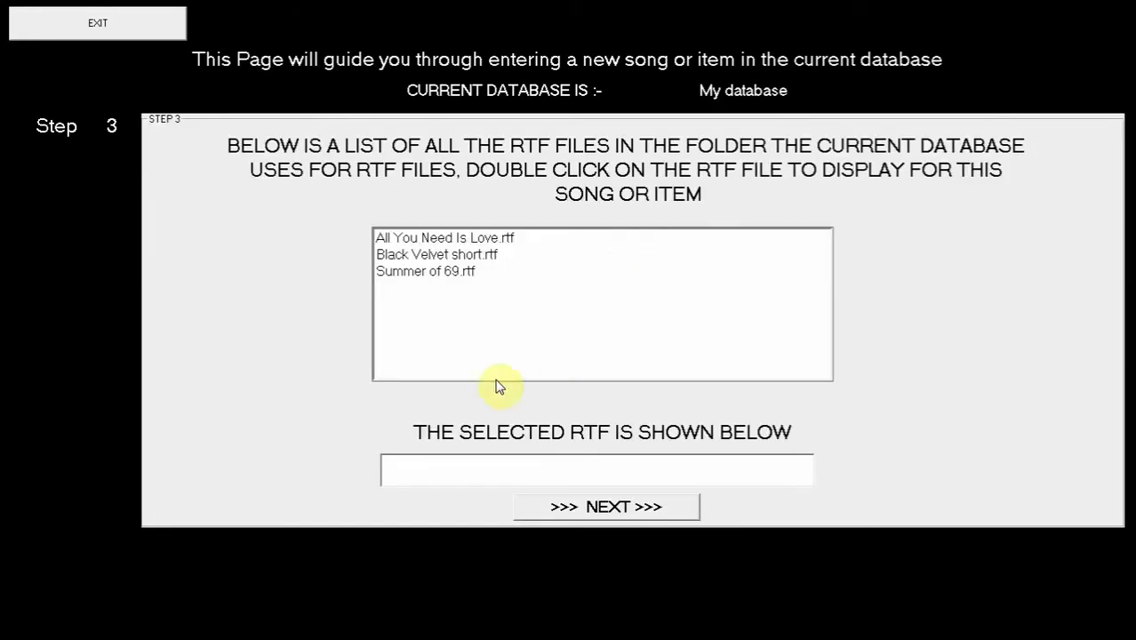
{"action": "double_click", "coordinate": [412, 243]}
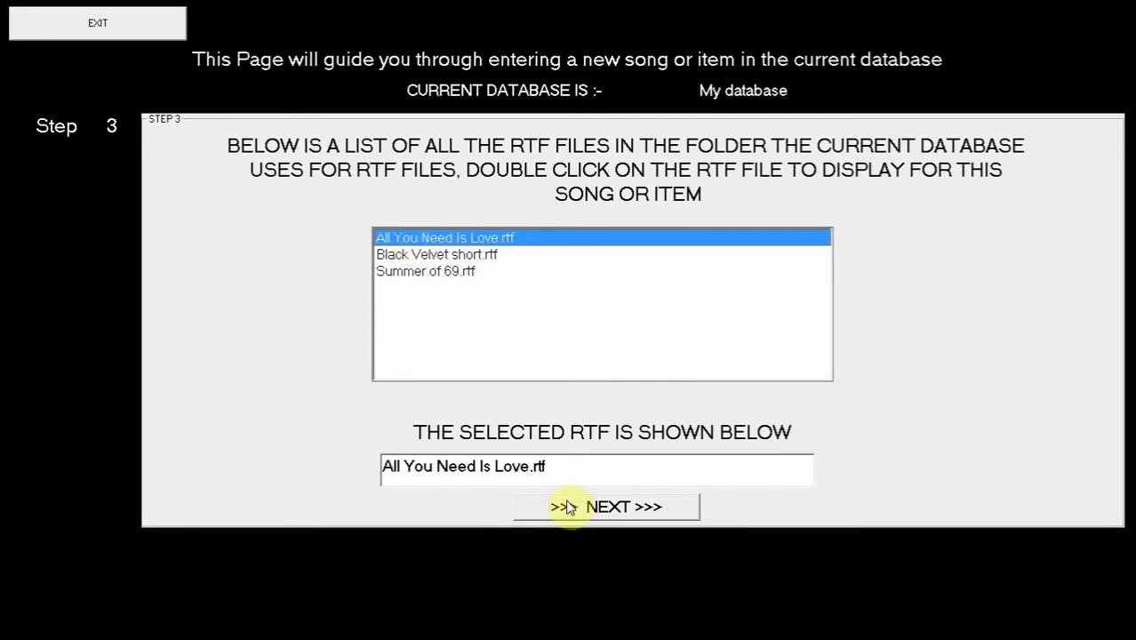
{"action": "left_click", "coordinate": [604, 508]}
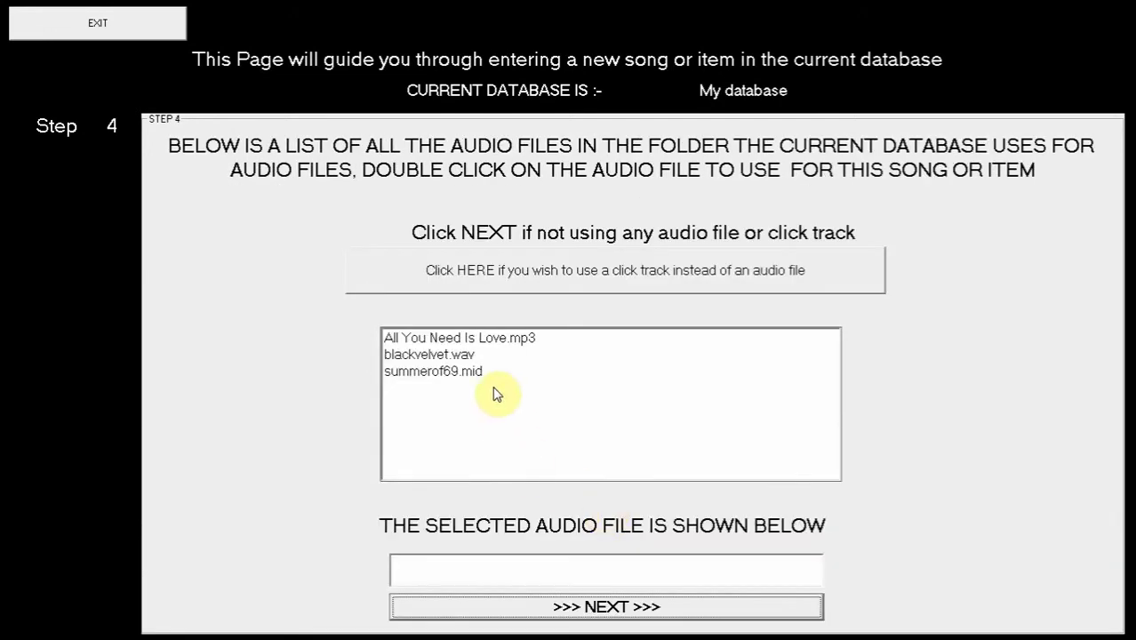
{"action": "double_click", "coordinate": [494, 341]}
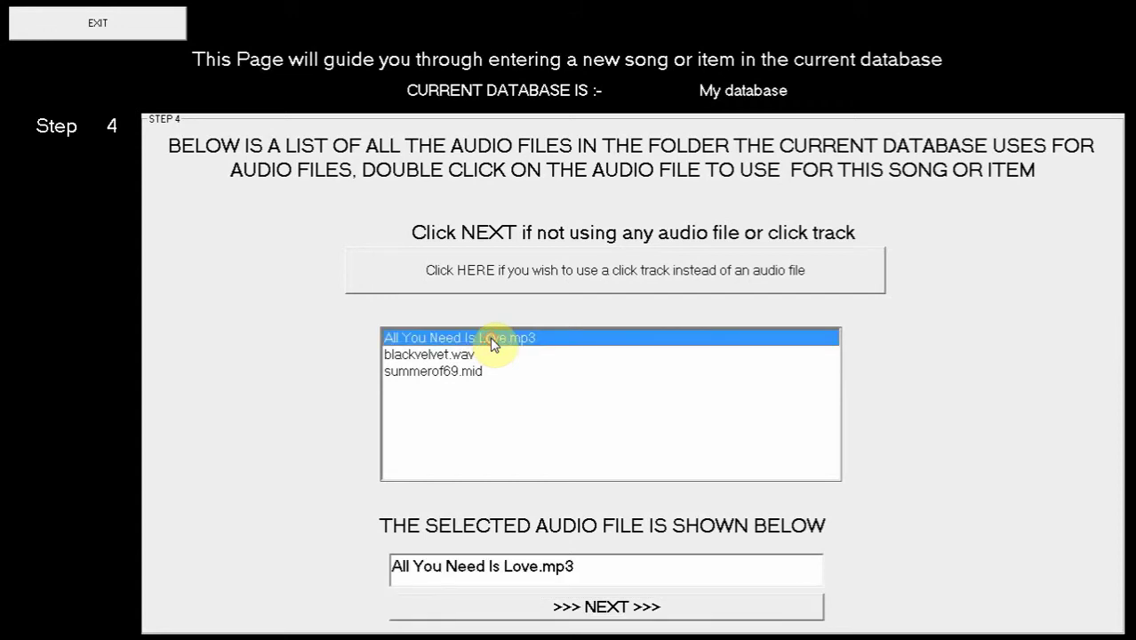
{"action": "left_click", "coordinate": [615, 608]}
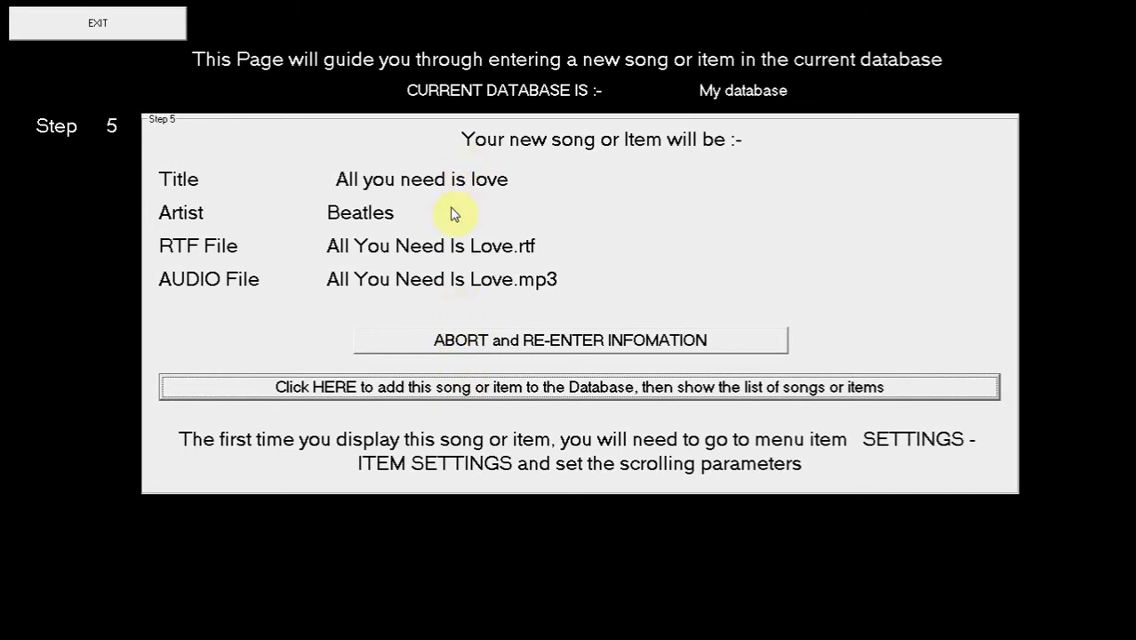
{"action": "left_click", "coordinate": [460, 389]}
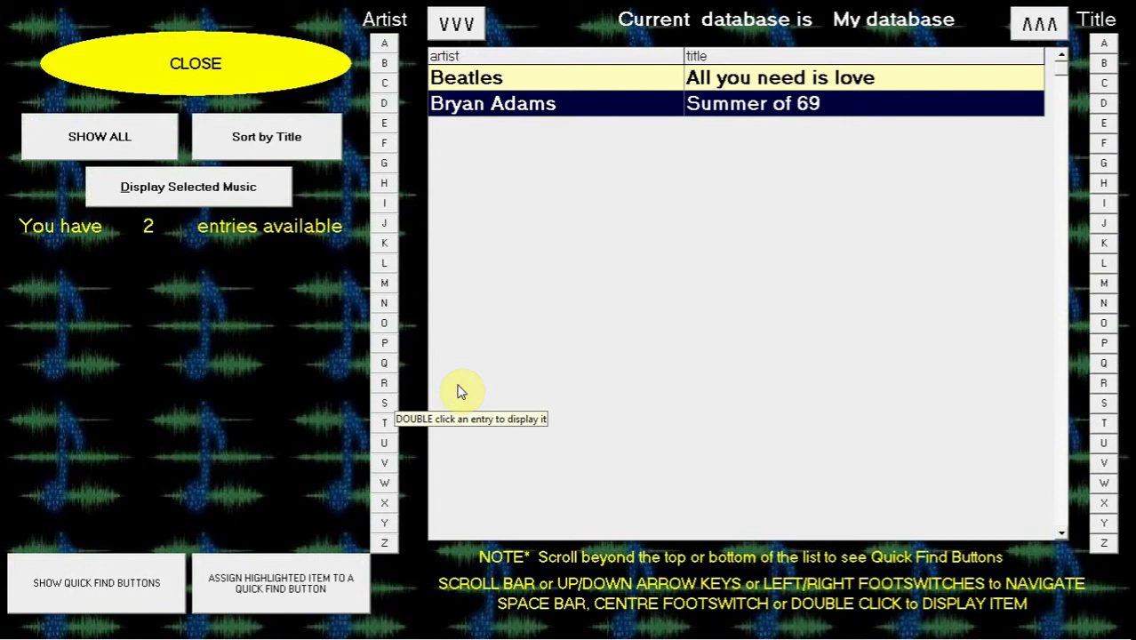
Open the Beatles entry as CHORDS and LYRICS, then start and stop its scrolling.
{"action": "double_click", "coordinate": [609, 83]}
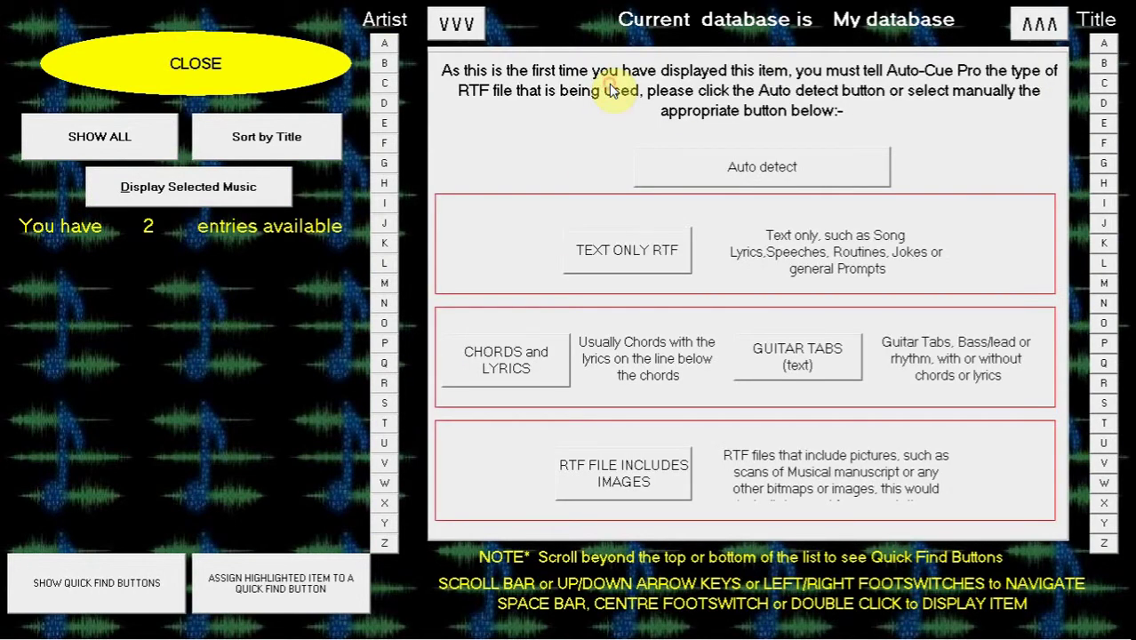
{"action": "left_click", "coordinate": [521, 362]}
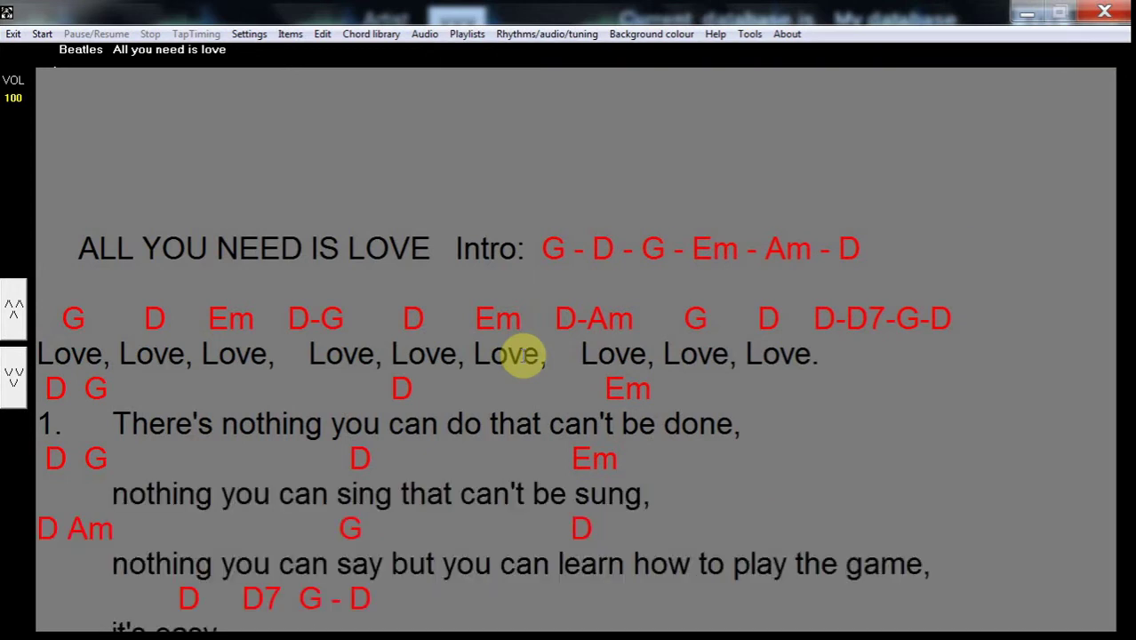
{"action": "left_click", "coordinate": [43, 36]}
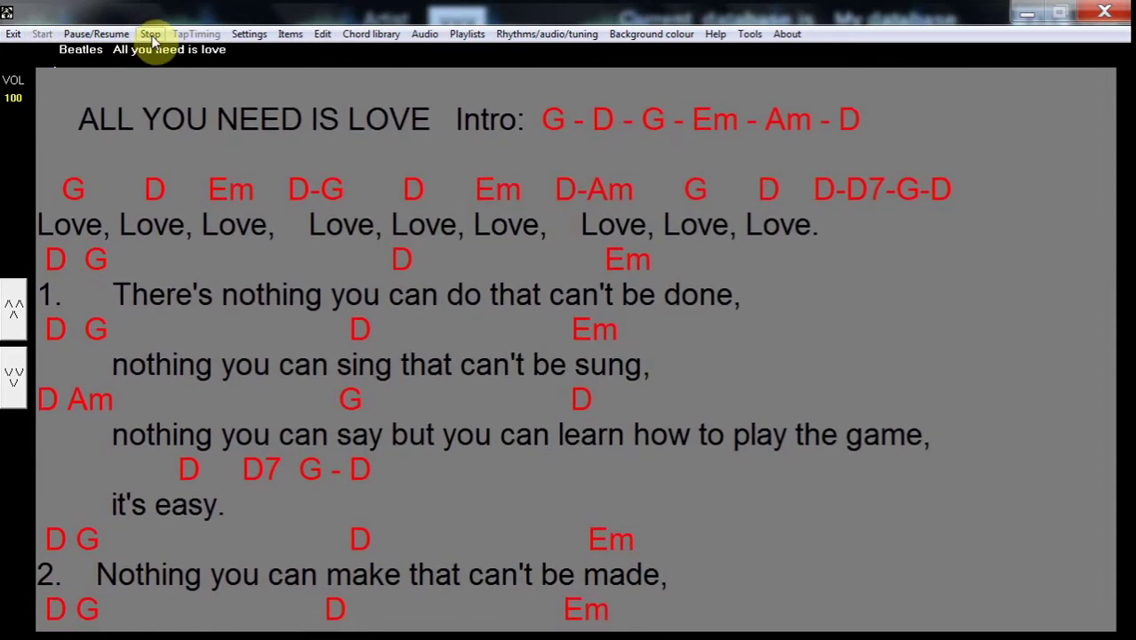
{"action": "left_click", "coordinate": [151, 35]}
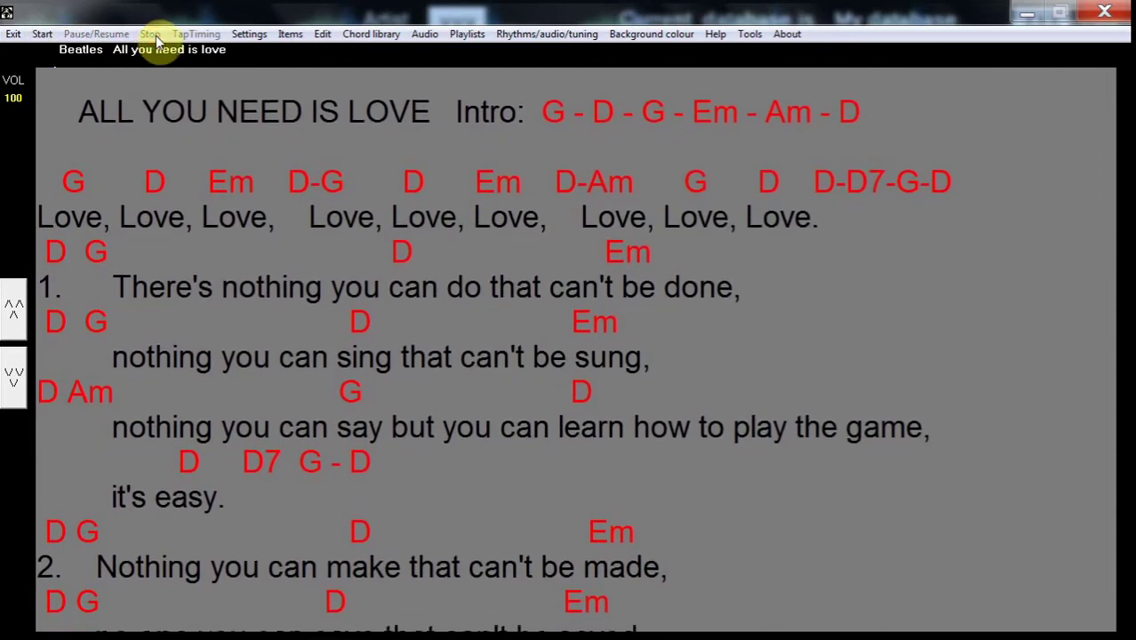
{"action": "left_click", "coordinate": [249, 34]}
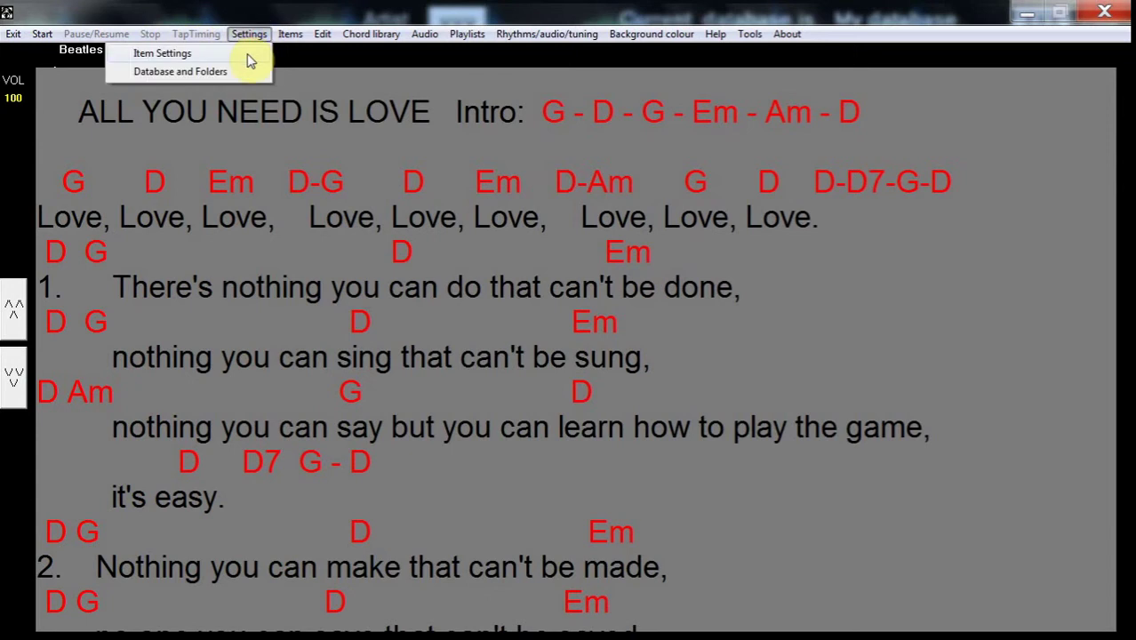
Turn on Show Guitar chord fingering in Item Settings and save the item settings.
{"action": "left_click", "coordinate": [247, 55]}
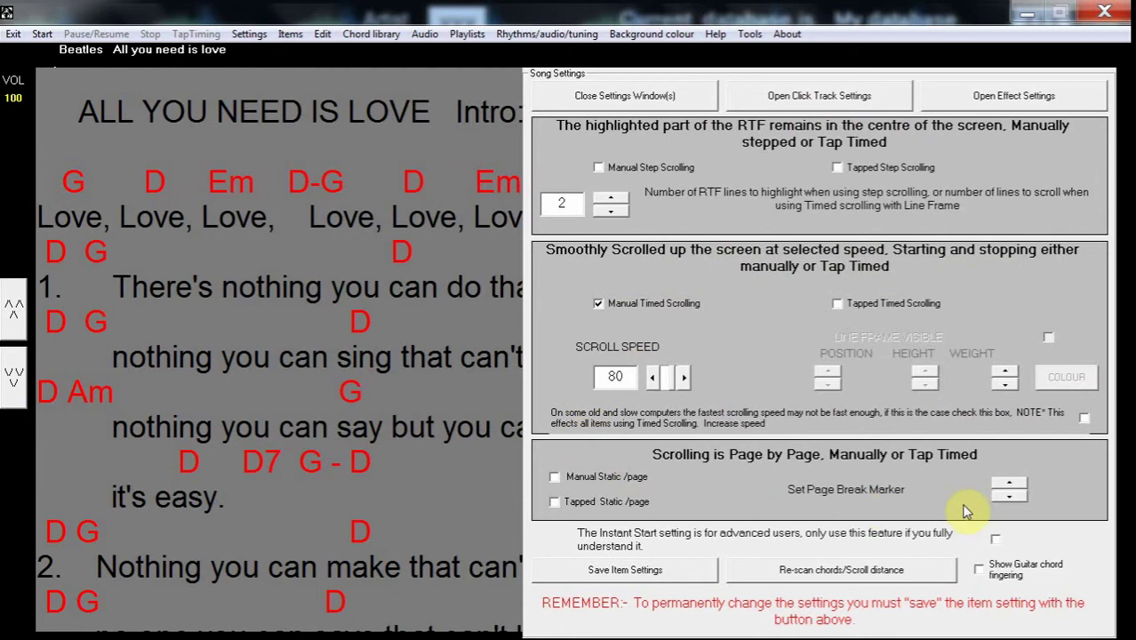
{"action": "left_click", "coordinate": [979, 571]}
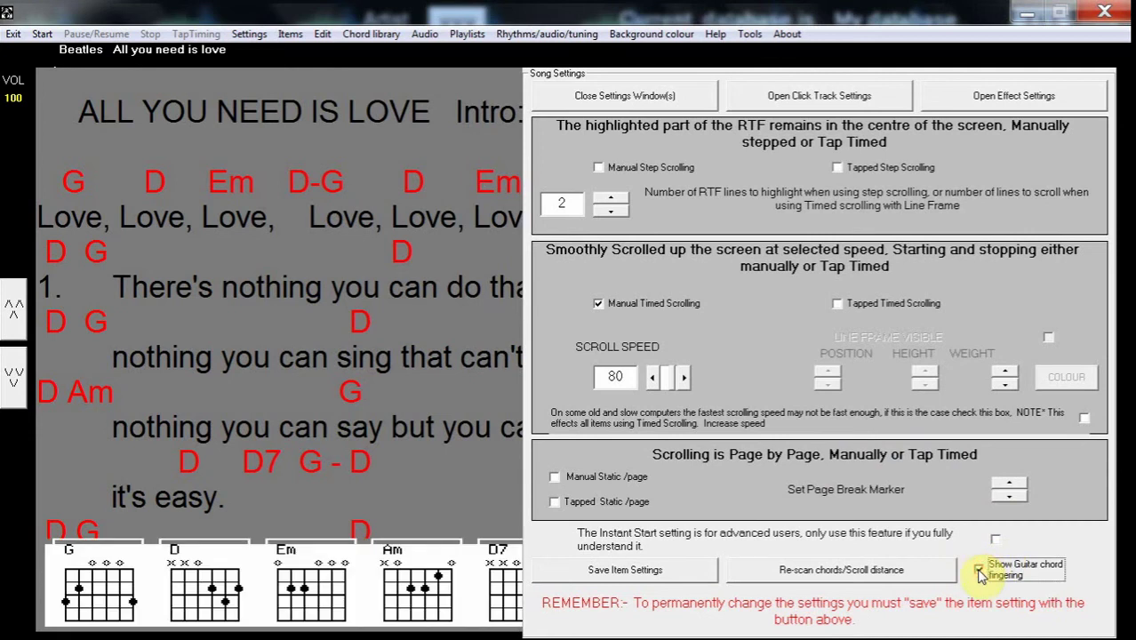
{"action": "left_click", "coordinate": [669, 576]}
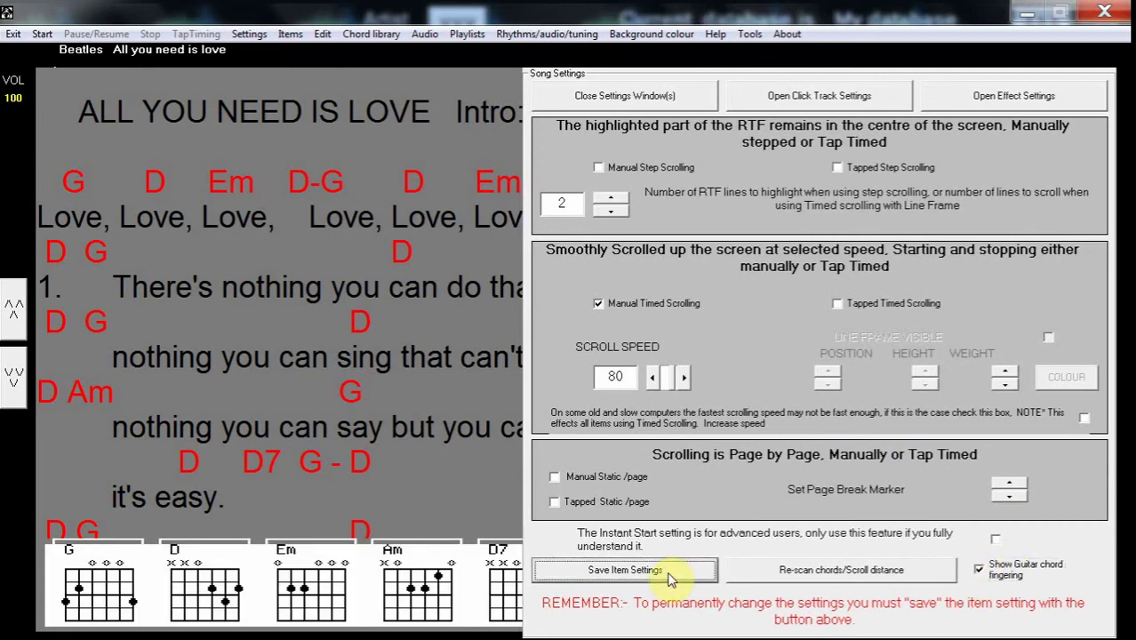